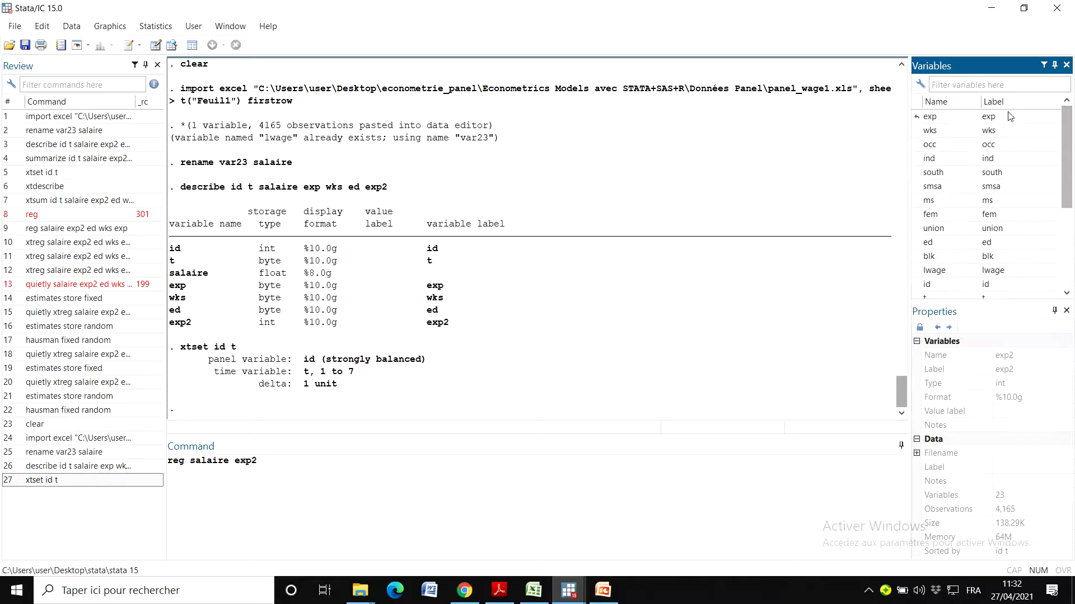
- Run a pooled regression of salaire on exp2, exp, wks and ed
{"action": "double_click", "coordinate": [1004, 116]}
{"action": "double_click", "coordinate": [998, 130]}
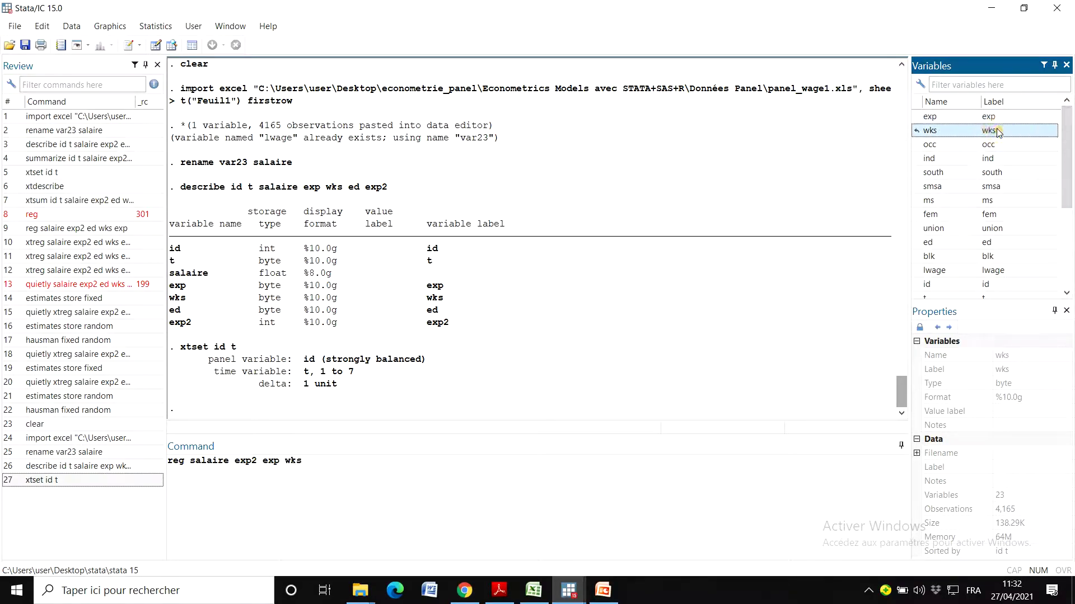
{"action": "double_click", "coordinate": [987, 241]}
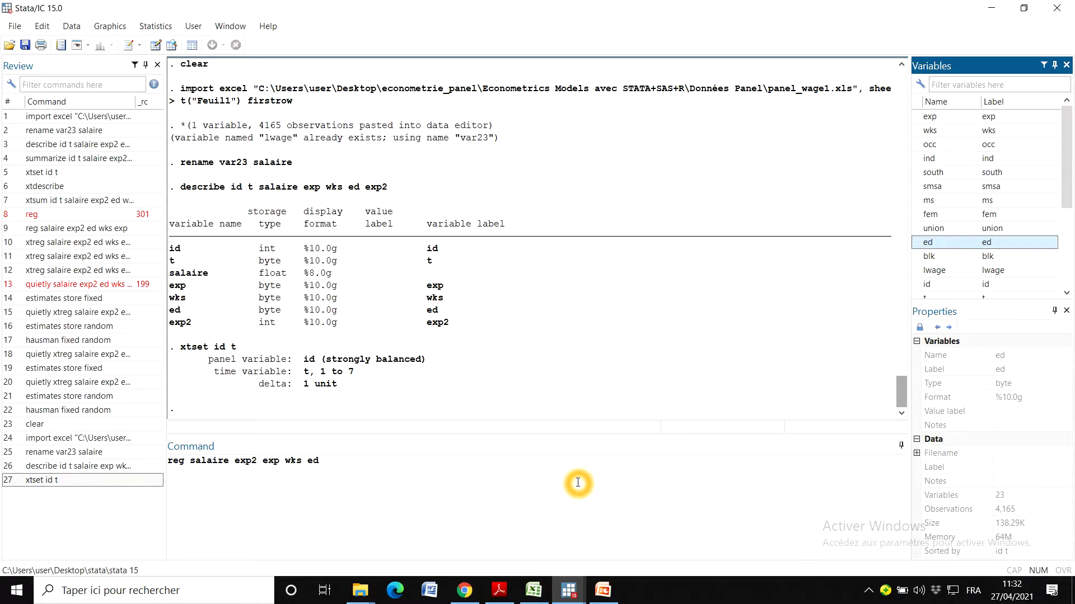
{"action": "key", "text": "Return"}
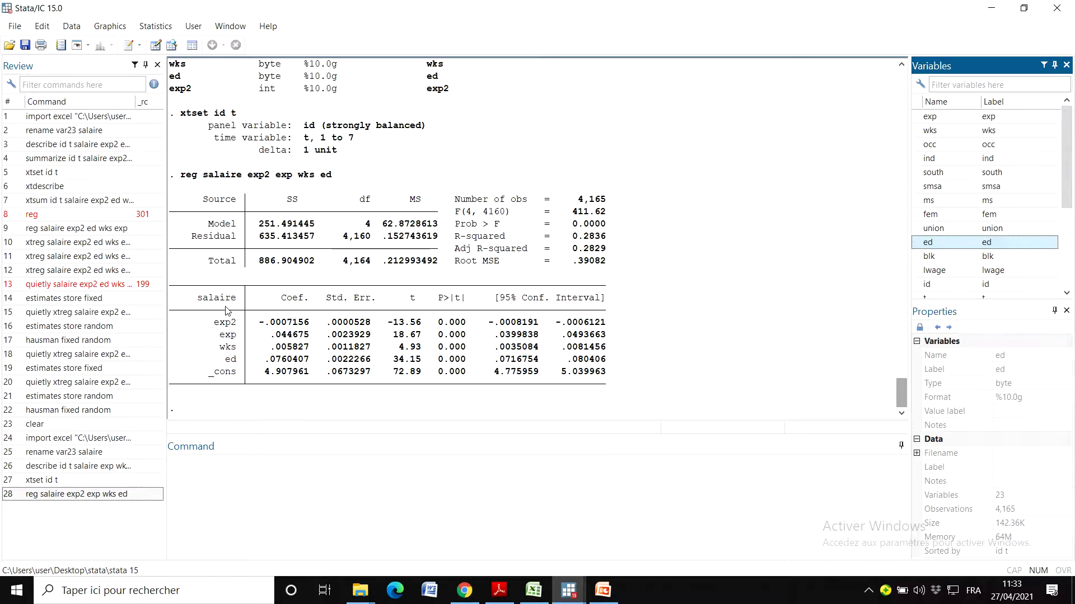
- Examine the explanatory variables' p-values and the R-squared in the regression output
{"action": "left_click", "coordinate": [238, 361]}
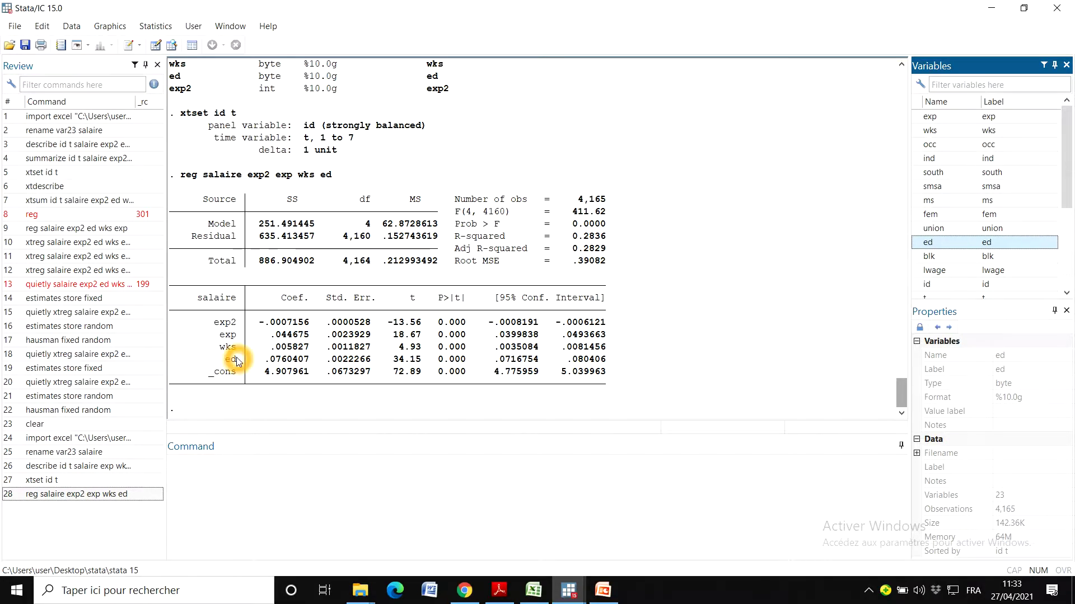
{"action": "left_click", "coordinate": [463, 300]}
{"action": "left_click", "coordinate": [445, 302]}
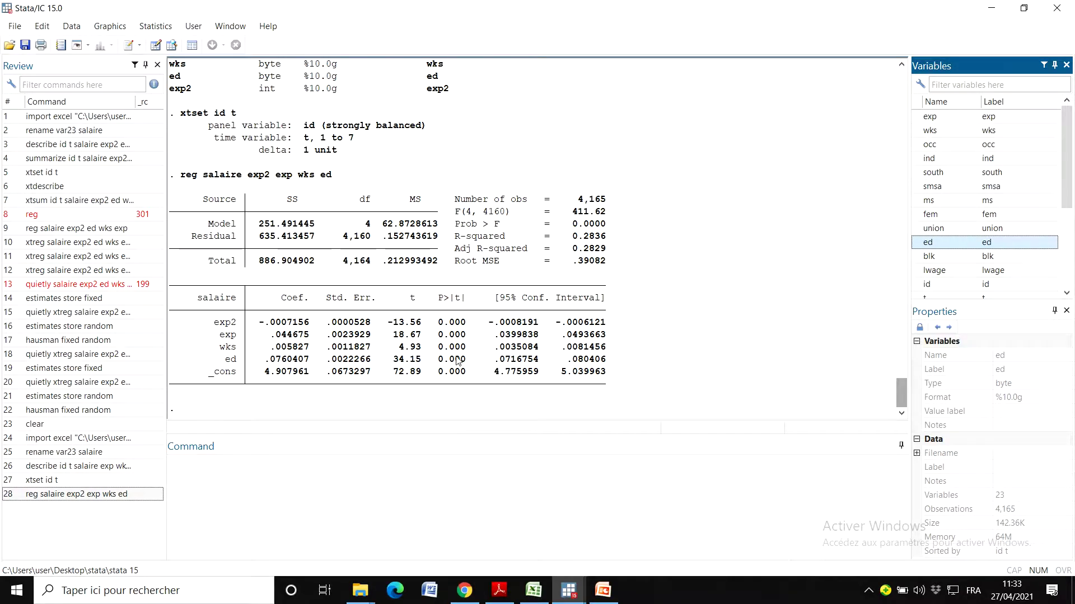
{"action": "left_click", "coordinate": [457, 372]}
{"action": "left_click", "coordinate": [454, 313]}
{"action": "left_click", "coordinate": [473, 325]}
{"action": "left_click", "coordinate": [469, 326]}
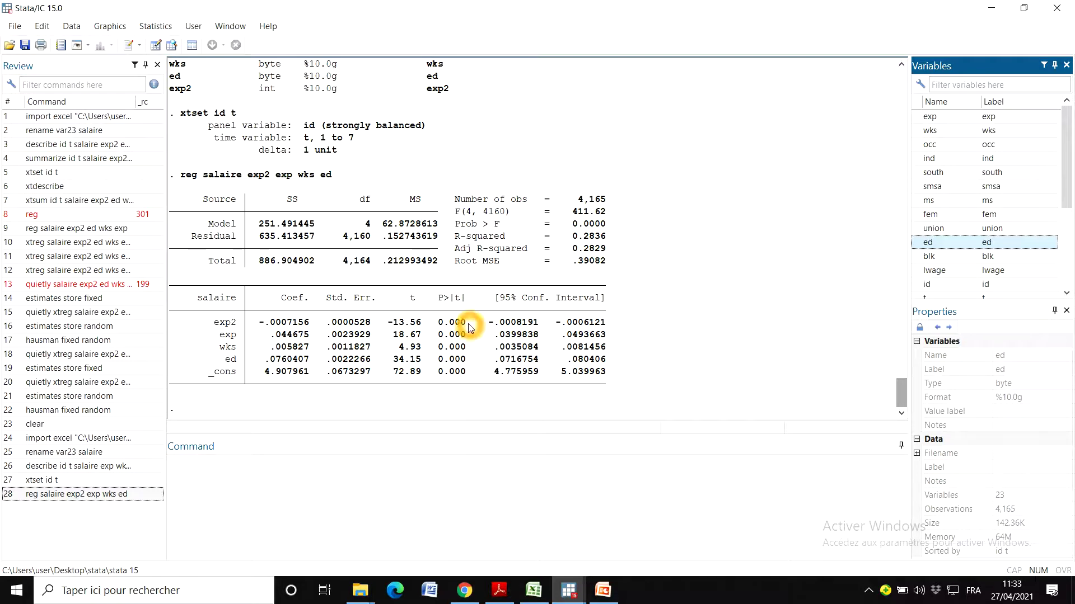
{"action": "left_click", "coordinate": [454, 380]}
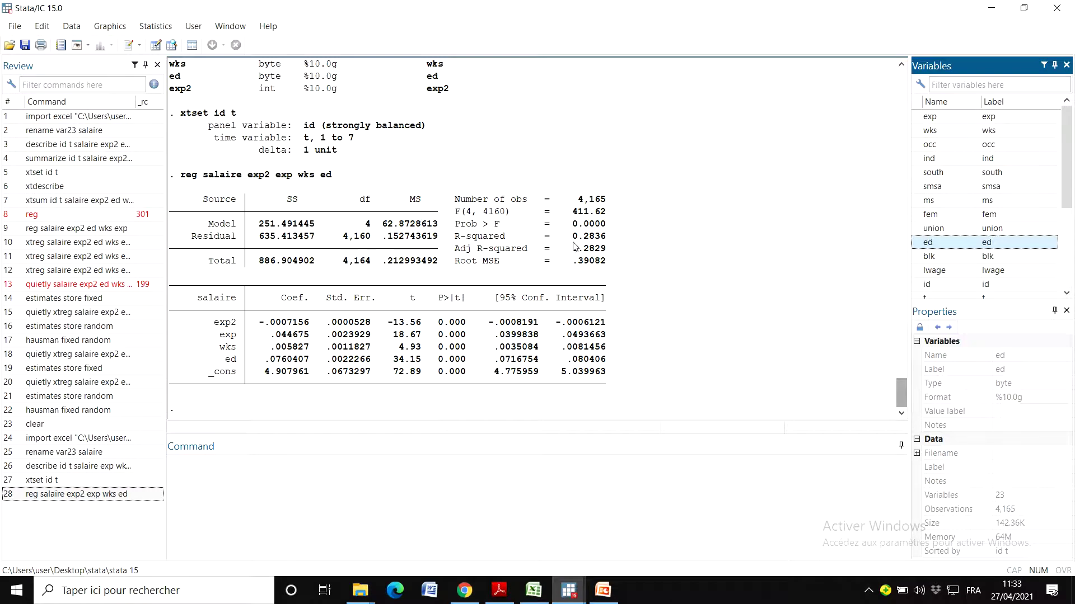
{"action": "left_click", "coordinate": [592, 241]}
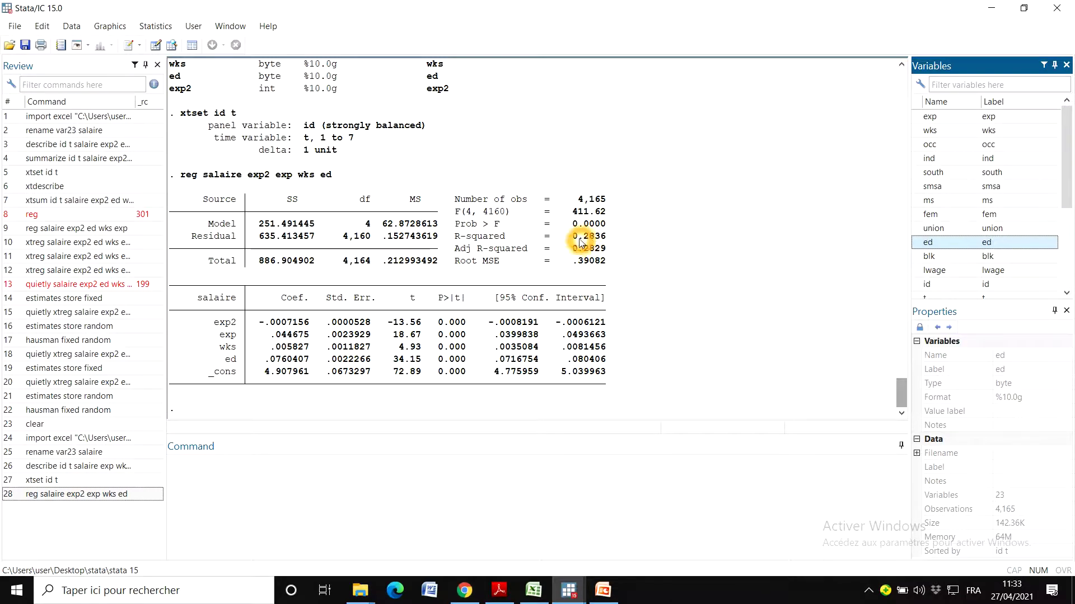
{"action": "left_click", "coordinate": [601, 243]}
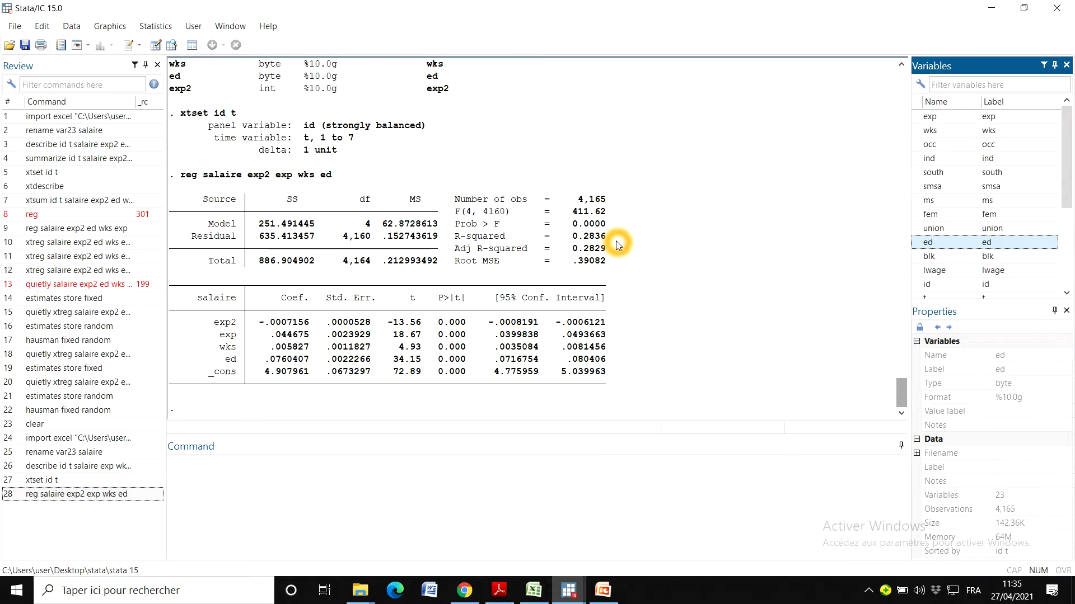
{"action": "left_click", "coordinate": [573, 238]}
{"action": "left_click", "coordinate": [592, 244]}
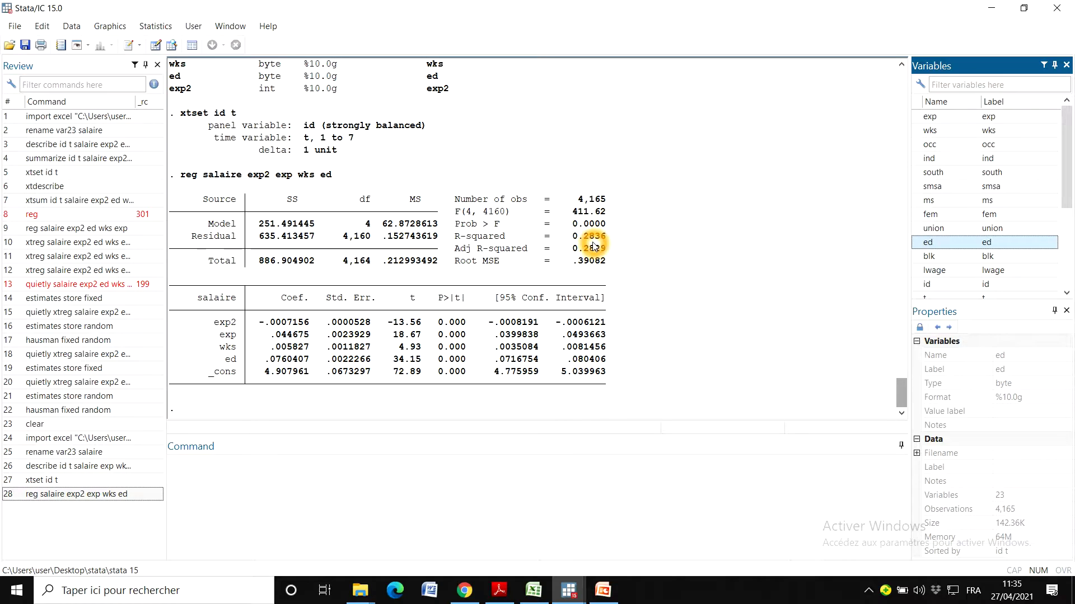
- Switch to econométrie.pdf in Adobe Reader and review the formulas for the coefficient of determination and its corrected version
{"action": "left_click", "coordinate": [603, 590]}
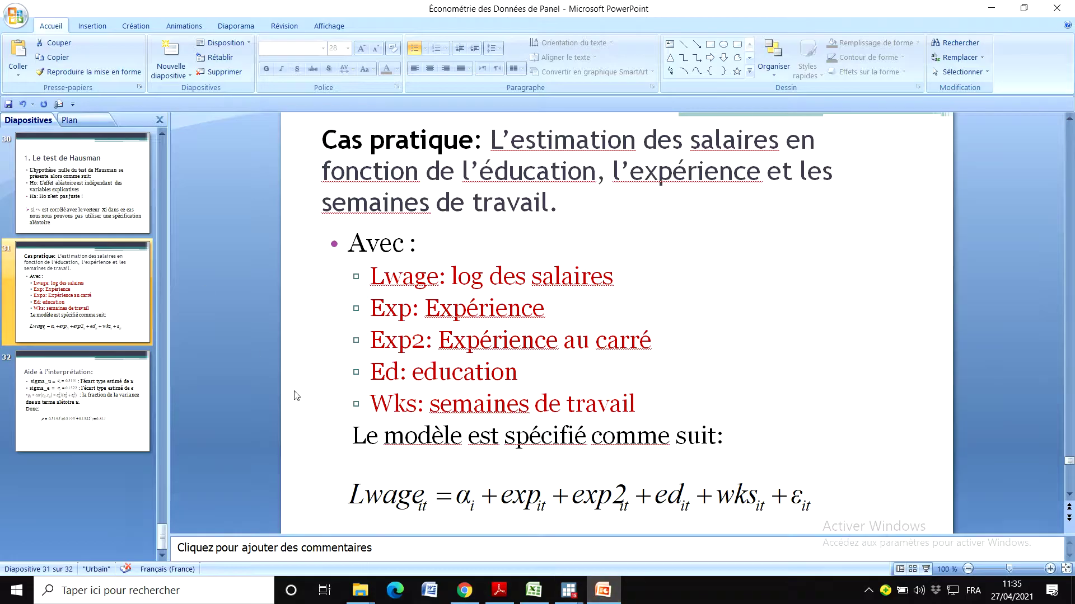
{"action": "mouse_move", "coordinate": [499, 591]}
{"action": "left_click", "coordinate": [500, 557]}
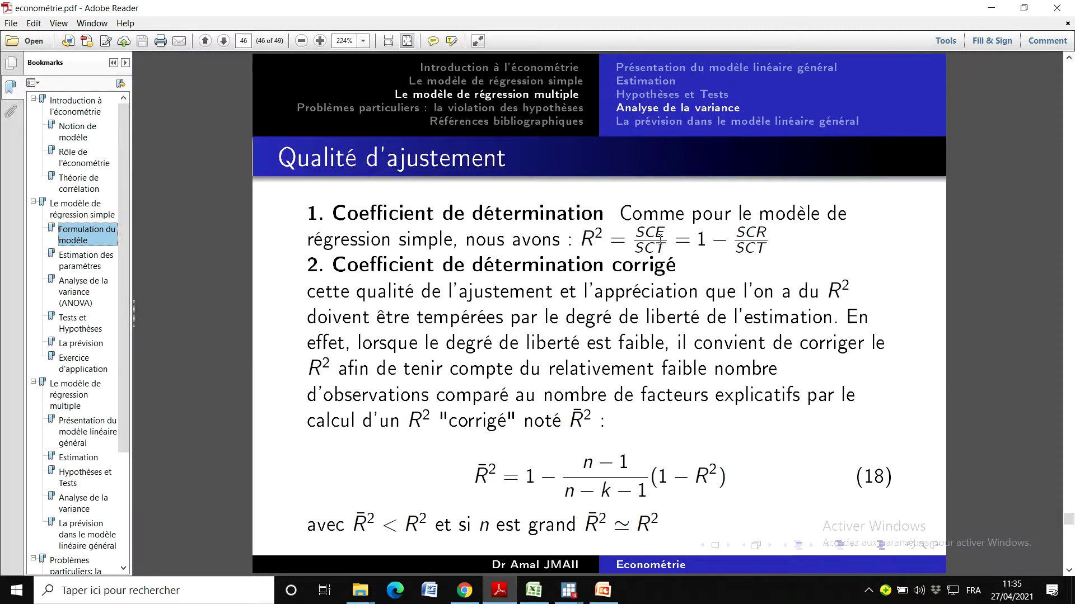
{"action": "left_click", "coordinate": [672, 244]}
{"action": "left_click", "coordinate": [672, 261]}
{"action": "left_click", "coordinate": [610, 208]}
{"action": "left_click", "coordinate": [638, 253]}
{"action": "left_click", "coordinate": [634, 227]}
{"action": "left_click", "coordinate": [601, 237]}
{"action": "left_click", "coordinate": [563, 545]}
{"action": "left_click", "coordinate": [507, 598]}
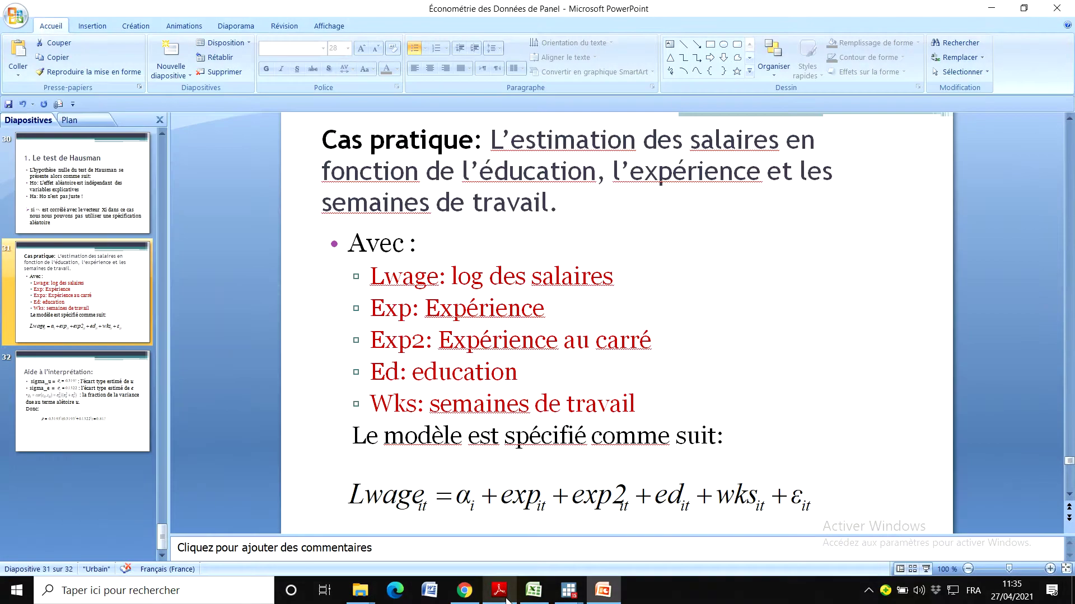
- View the draft announcement about R-squared in panel data in Google Classroom in Chrome, and return to the main Stata window
{"action": "left_click", "coordinate": [472, 599]}
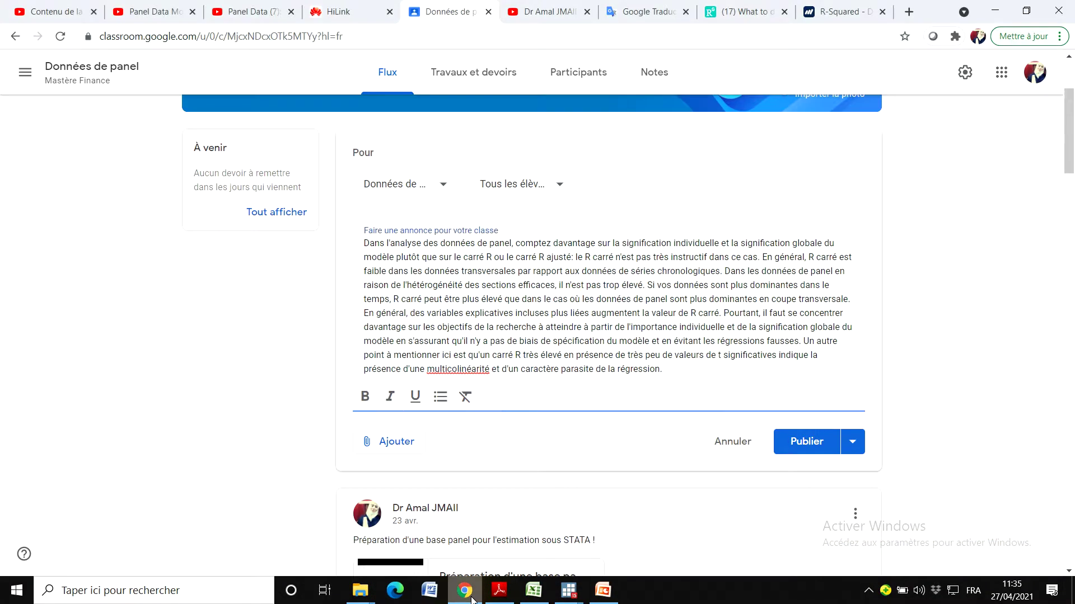
{"action": "left_click", "coordinate": [467, 594]}
{"action": "mouse_move", "coordinate": [511, 592]}
{"action": "mouse_move", "coordinate": [568, 591]}
{"action": "left_click", "coordinate": [529, 550]}
{"action": "left_click", "coordinate": [528, 549]}
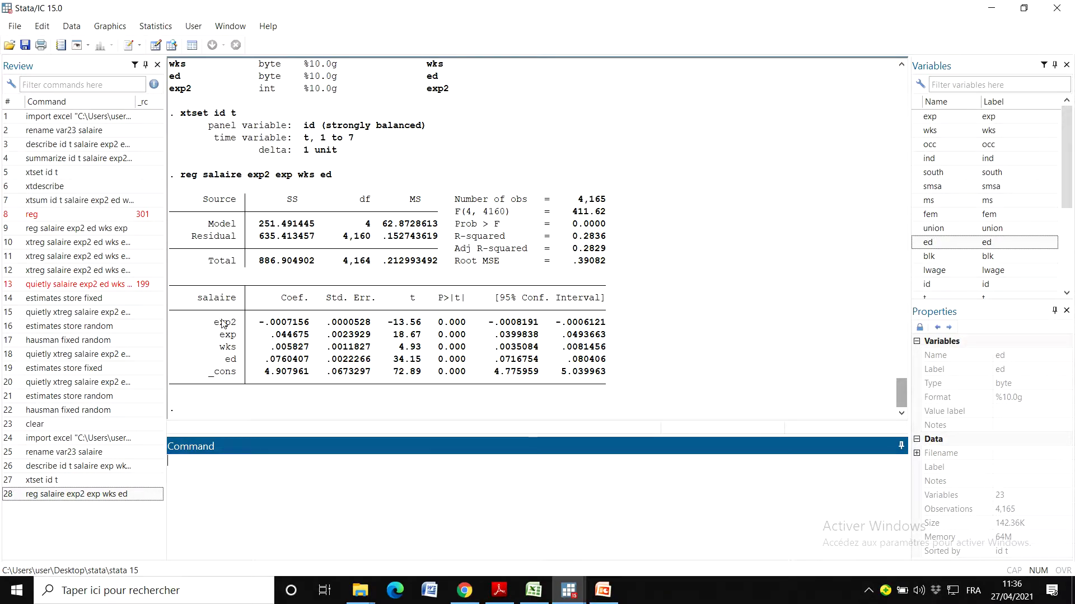
- Examine the regression's individual p-values, overall F-test probability, R-squared and number of observations
{"action": "left_click", "coordinate": [446, 382]}
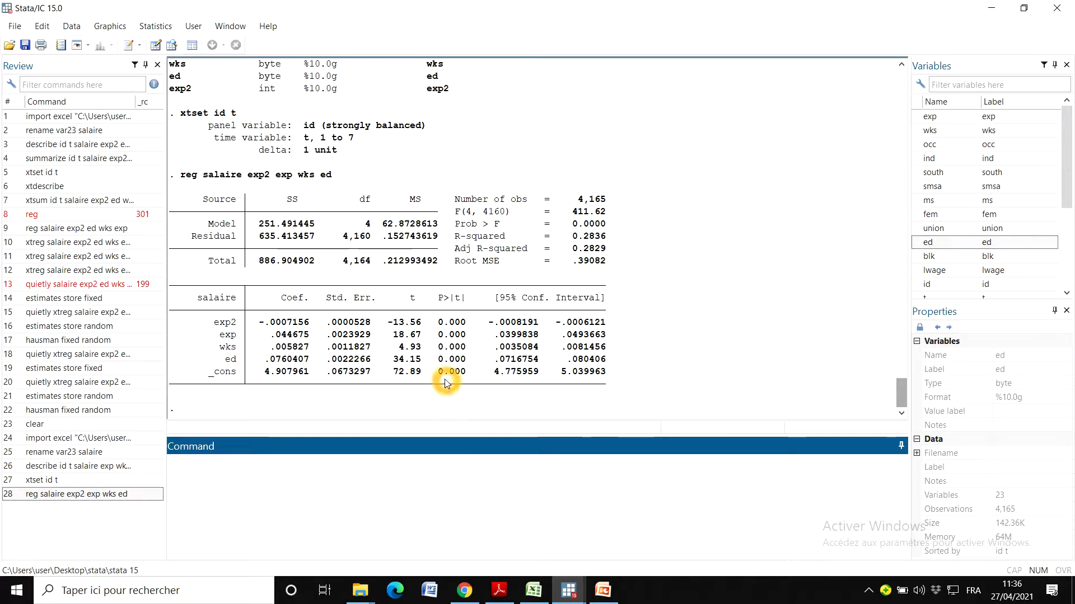
{"action": "left_click", "coordinate": [451, 328]}
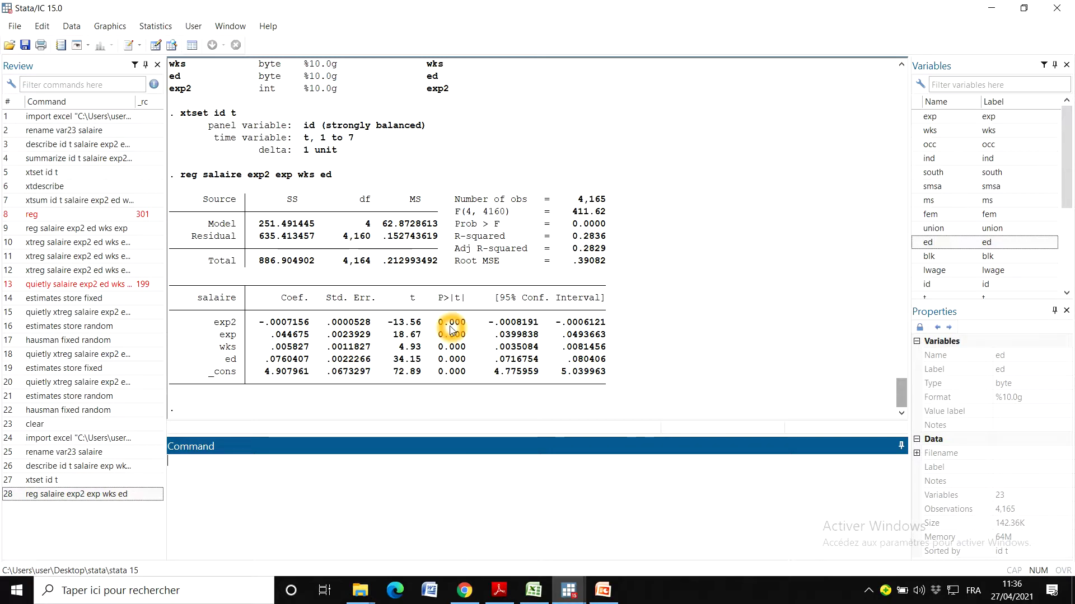
{"action": "left_click", "coordinate": [468, 341]}
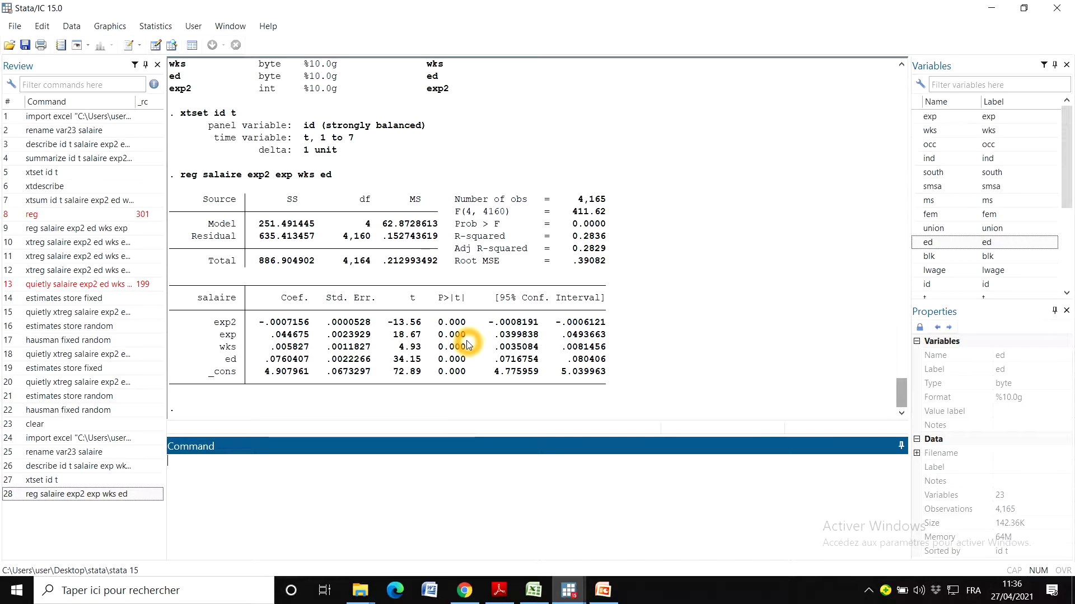
{"action": "left_click", "coordinate": [524, 227]}
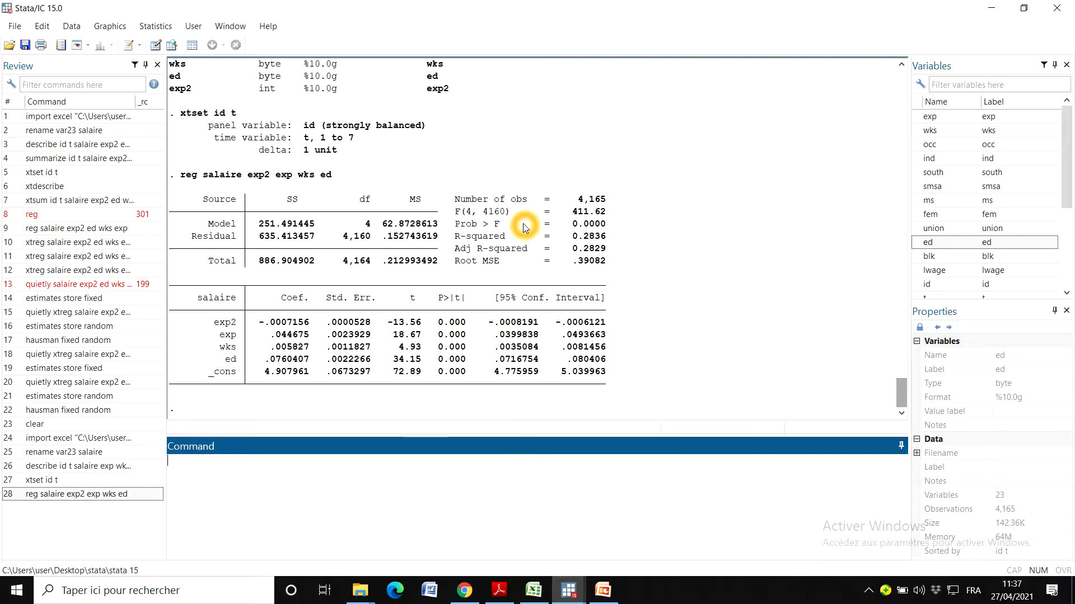
{"action": "left_click", "coordinate": [617, 242]}
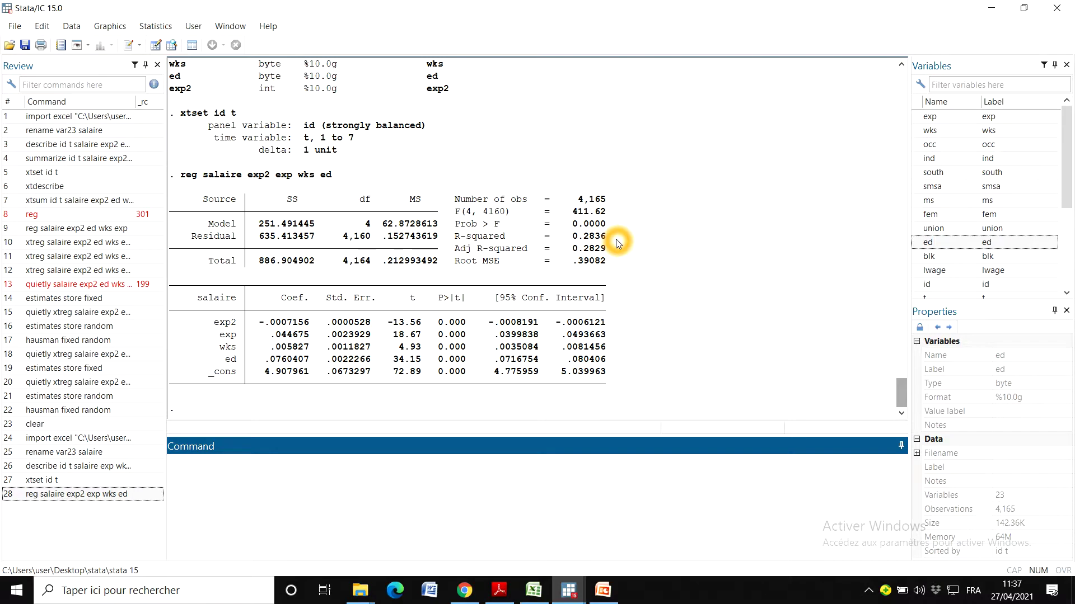
{"action": "left_click", "coordinate": [499, 148]}
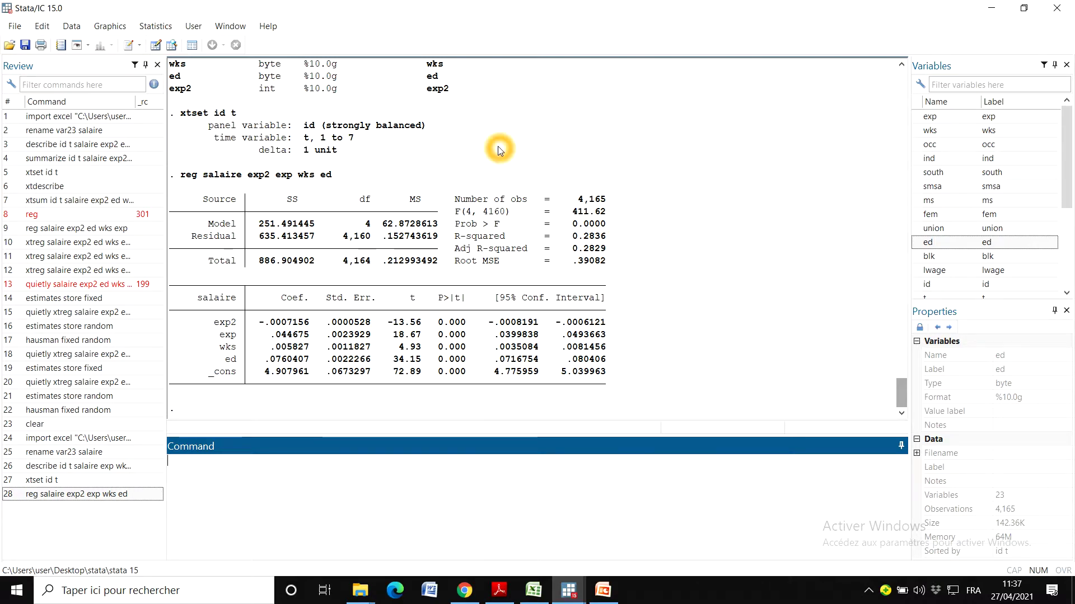
{"action": "left_click", "coordinate": [526, 148]}
{"action": "left_click", "coordinate": [503, 196]}
{"action": "left_click", "coordinate": [611, 200]}
{"action": "left_click", "coordinate": [533, 138]}
{"action": "left_click", "coordinate": [529, 138]}
- Inspect the dataset in the Data Editor down to its last observation, and return to the R-squared in the regression results
{"action": "left_click", "coordinate": [155, 46]}
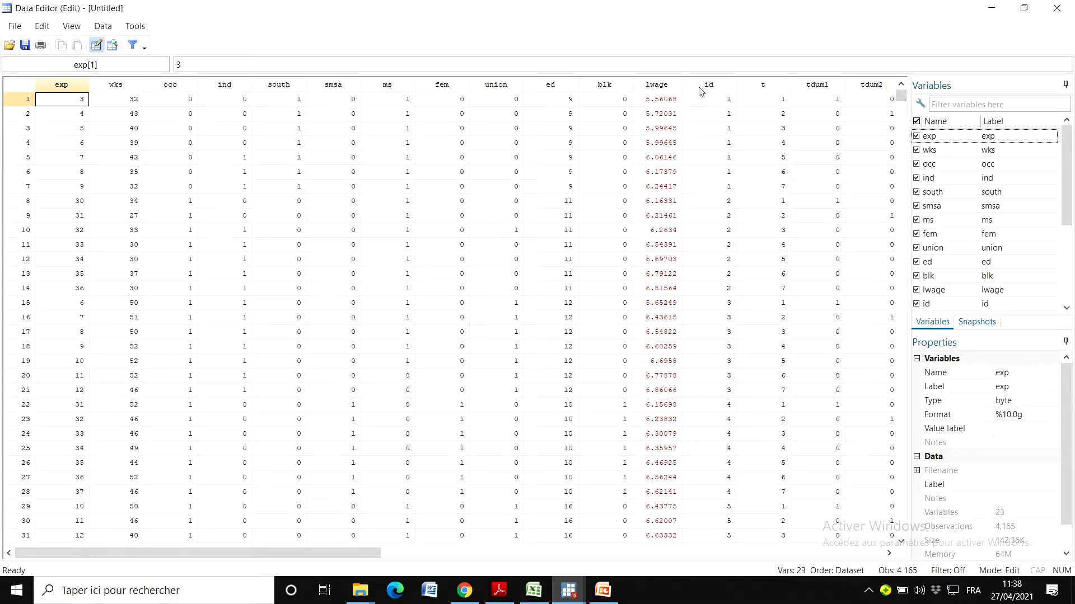
{"action": "left_click_drag", "start_coordinate": [901, 99], "coordinate": [898, 537]}
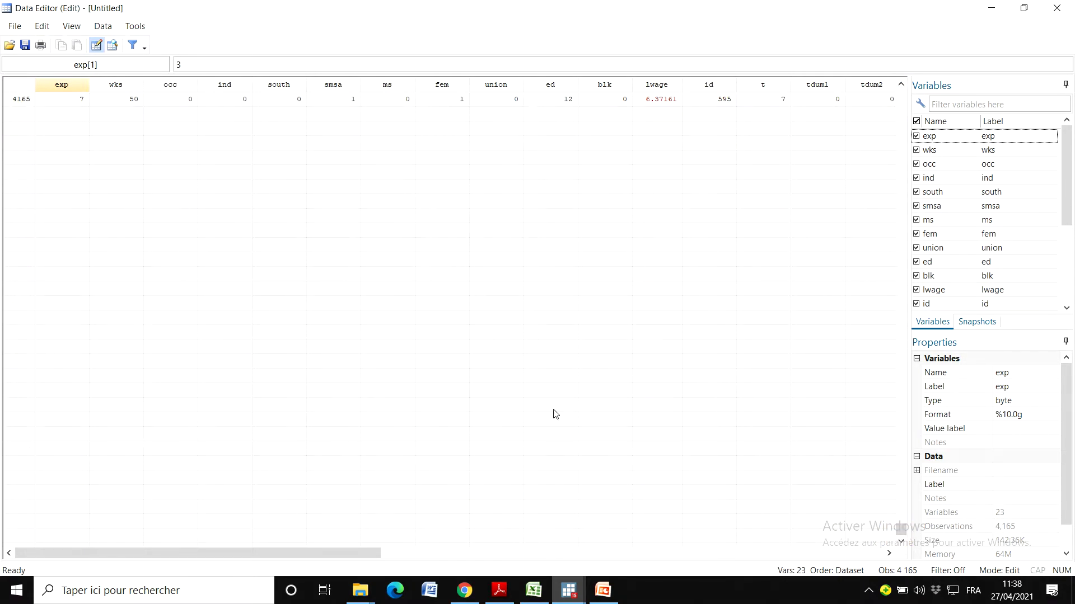
{"action": "mouse_move", "coordinate": [578, 585]}
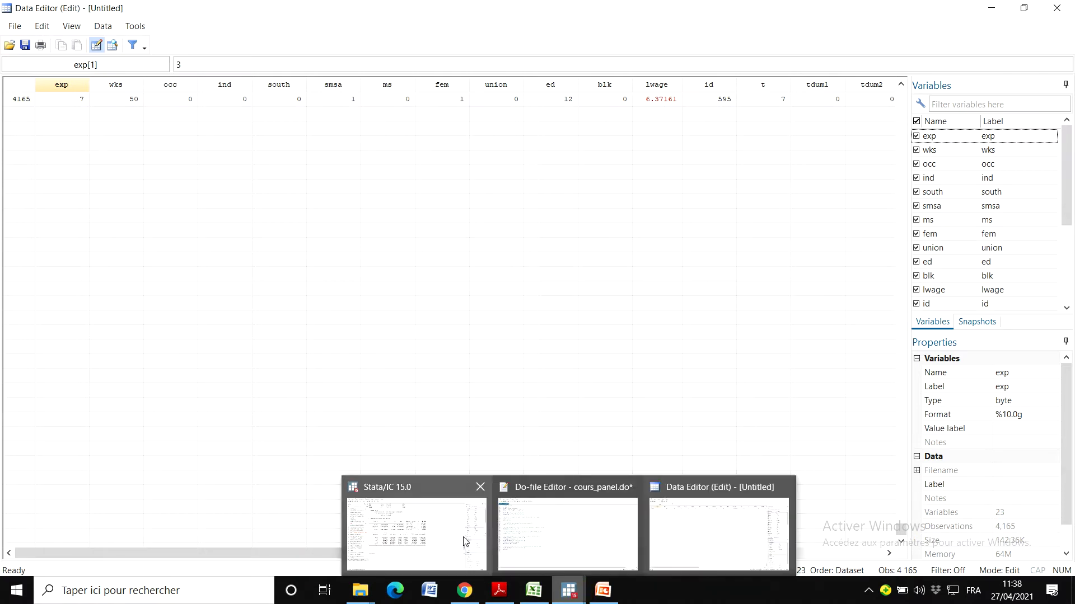
{"action": "left_click", "coordinate": [440, 533]}
{"action": "left_click", "coordinate": [440, 534]}
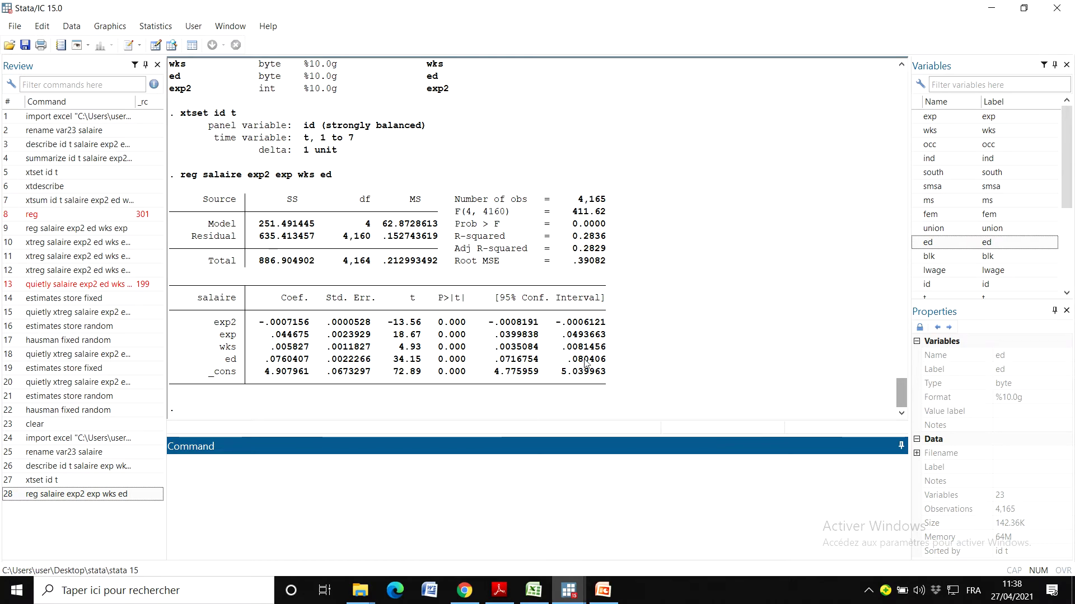
{"action": "left_click", "coordinate": [627, 242]}
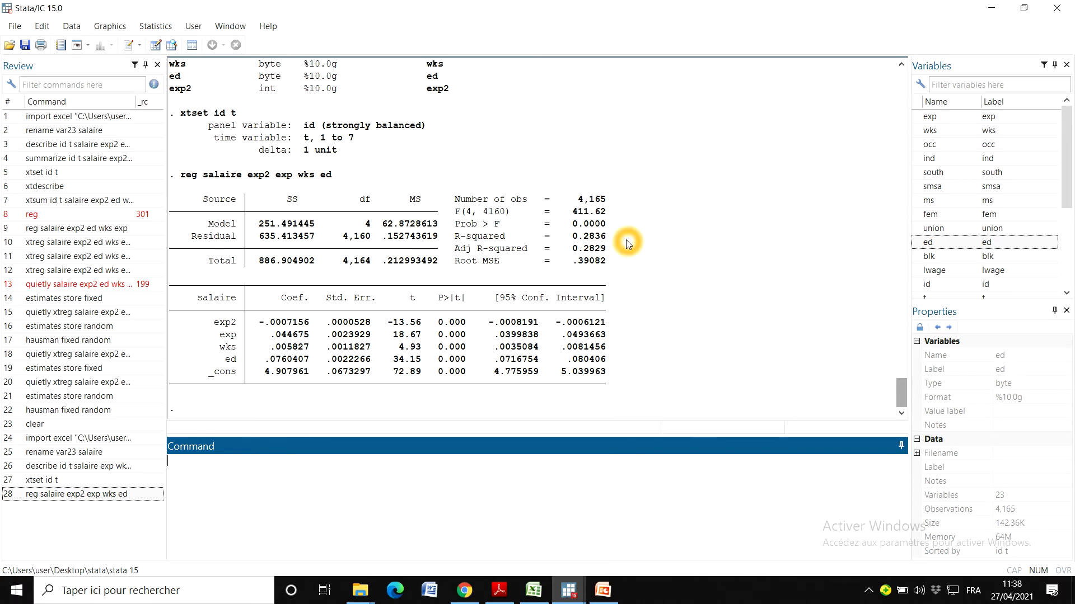